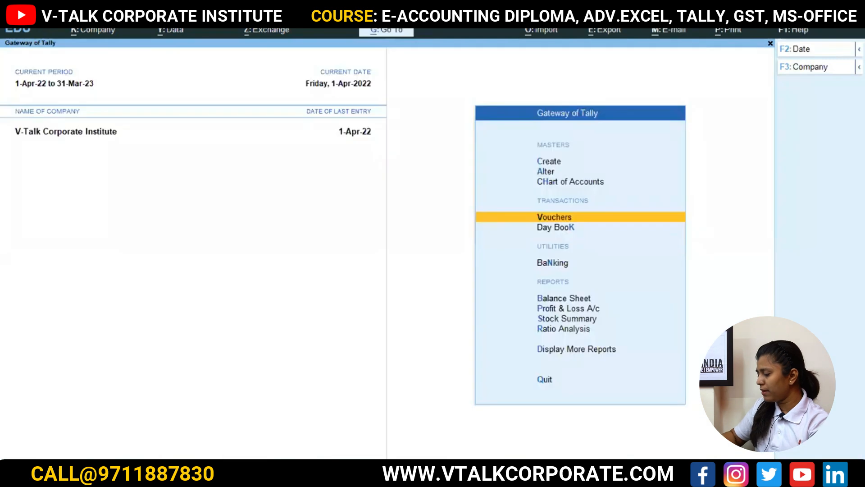
# Review MR. A's sales voucher No. 1 from the Day Book and leave it without saving changes
pyautogui.press('Down')
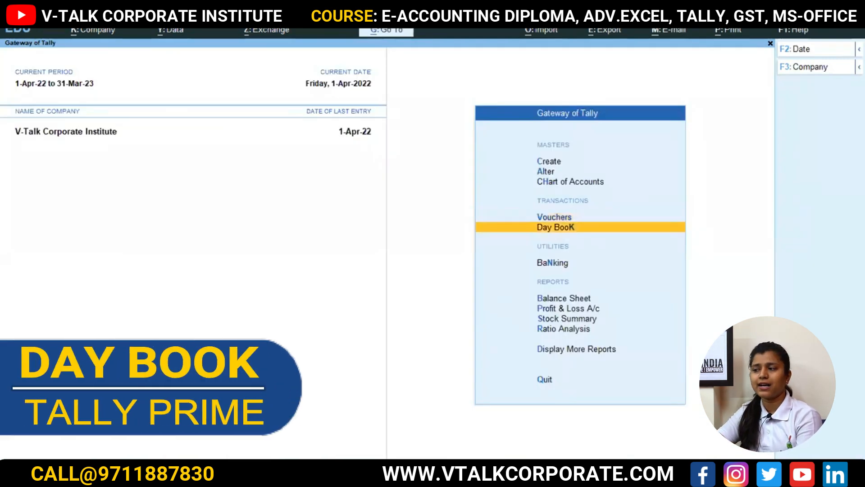
pyautogui.press('Return')
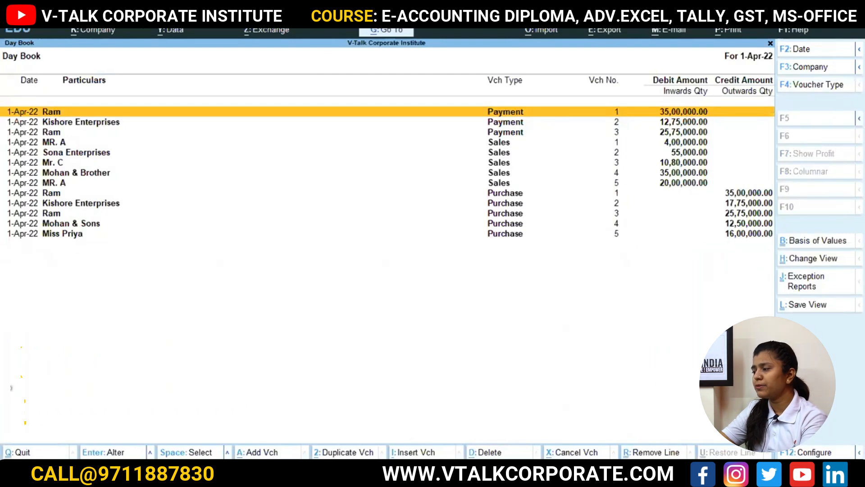
pyautogui.press('Down')
pyautogui.press('Down')
pyautogui.press('Down')
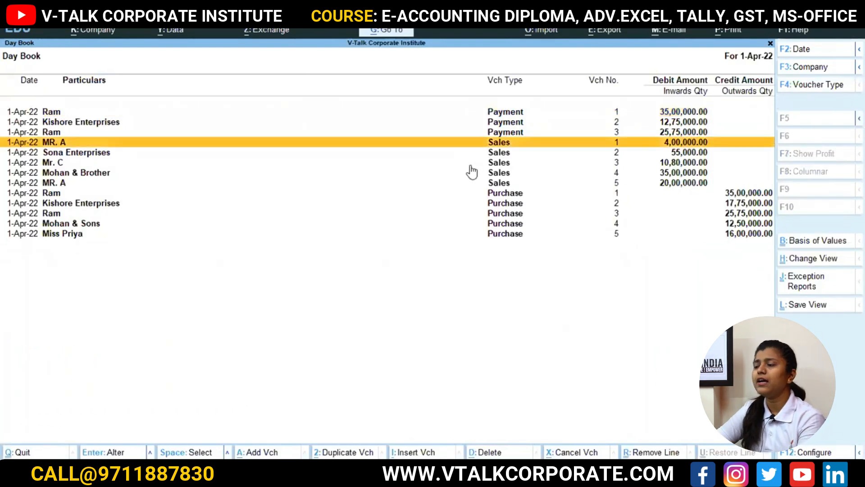
pyautogui.press('Return')
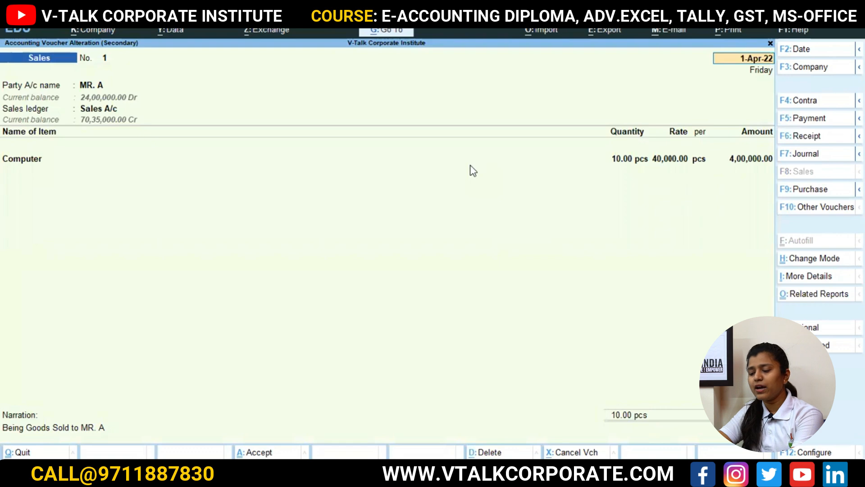
pyautogui.press('BackSpace')
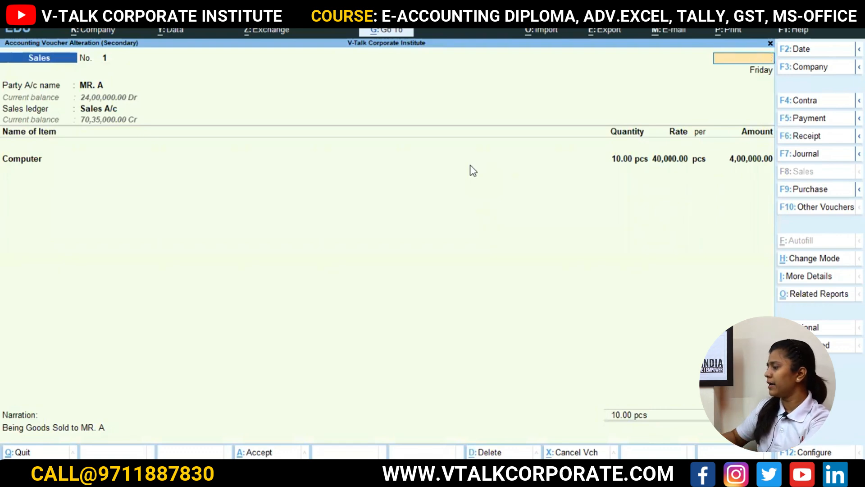
pyautogui.press('Escape')
pyautogui.press('Escape')
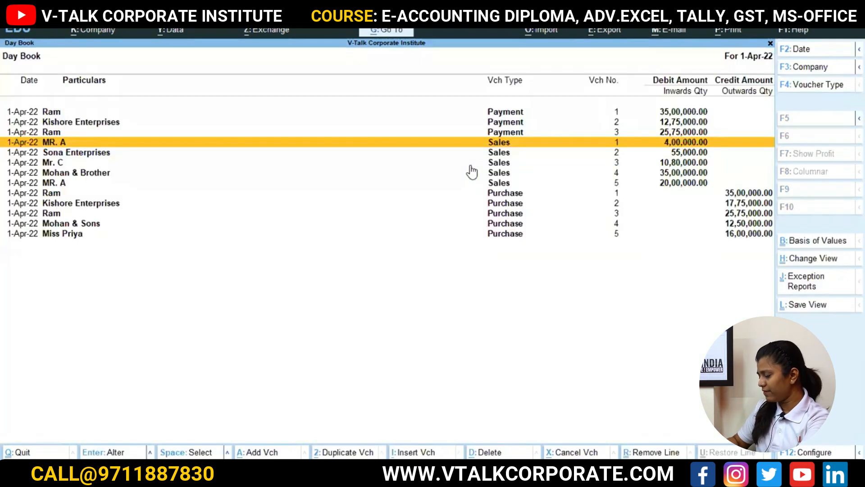
# Start a new receipt voucher with SBI Bank as the account and MR. A as the party under particulars
pyautogui.press('v')
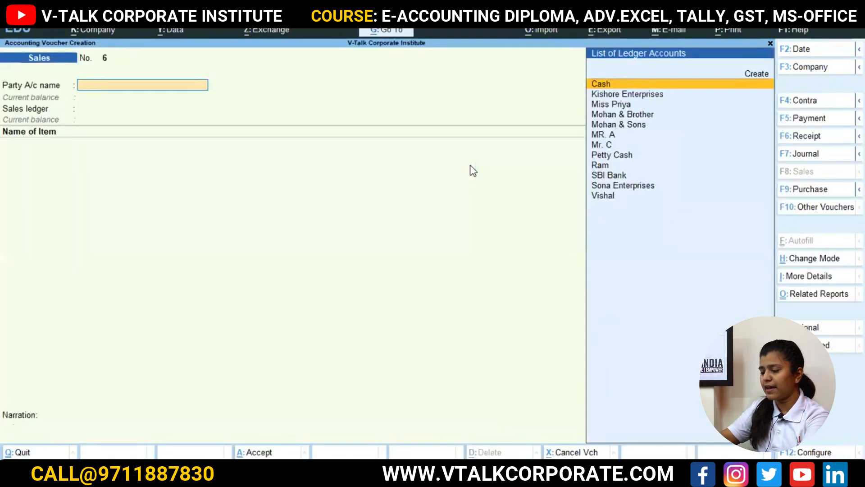
pyautogui.press('F6')
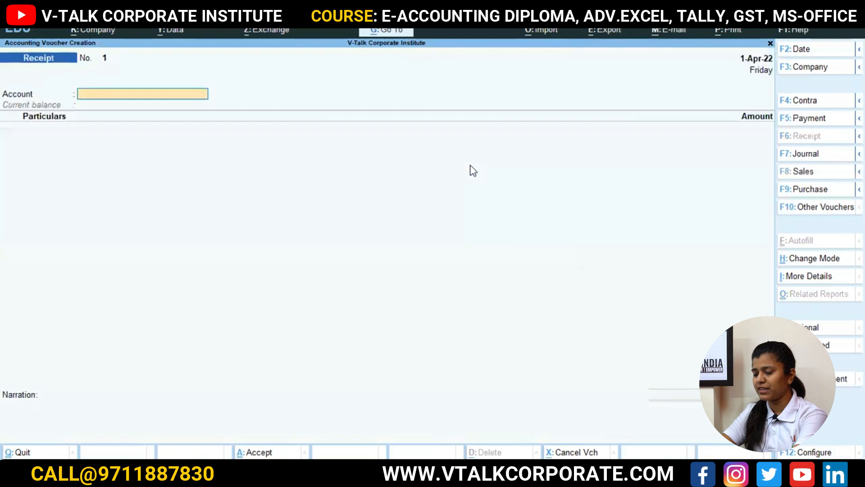
pyautogui.write('S')
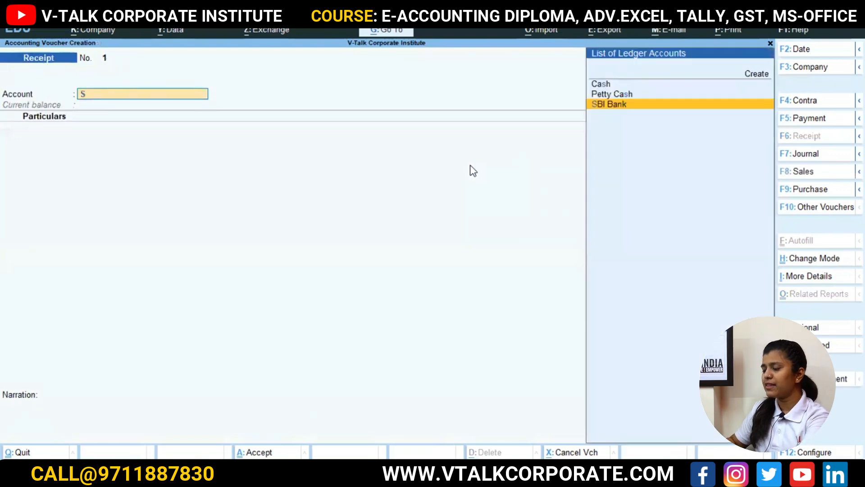
pyautogui.press('Return')
pyautogui.write('Mr')
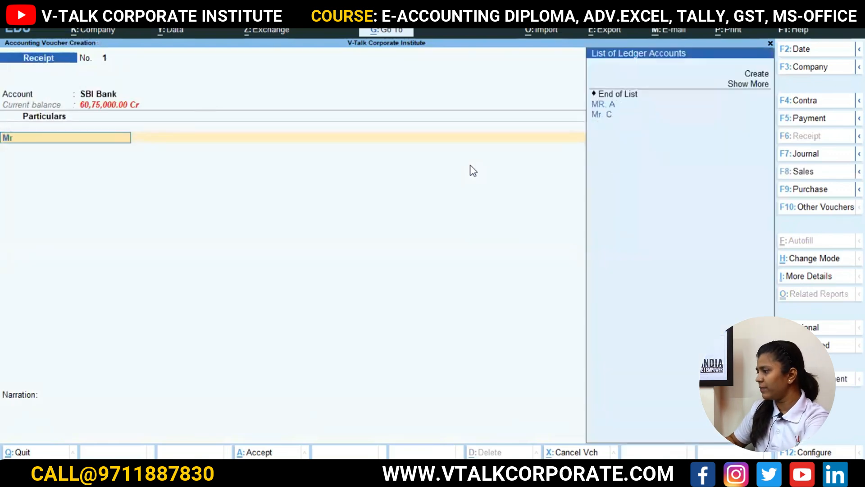
pyautogui.press('Return')
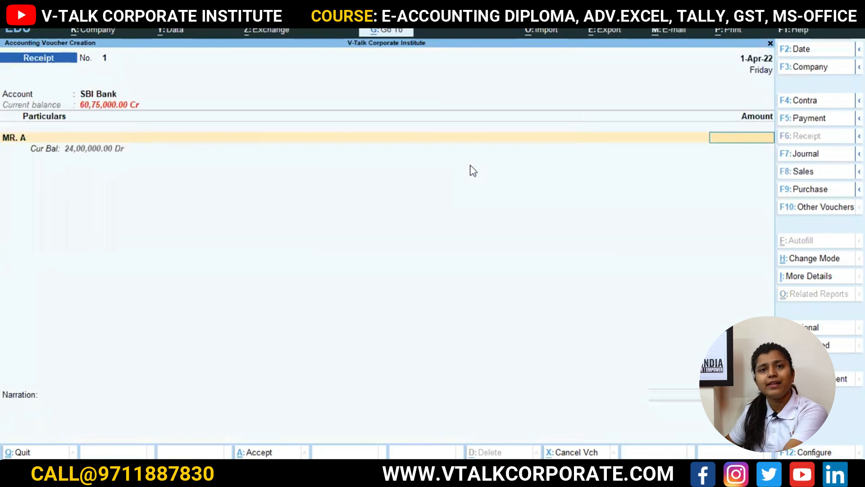
# Enter 4,00,000 as the amount received from MR. A and allocate it against bill reference 1
pyautogui.write('4,0')
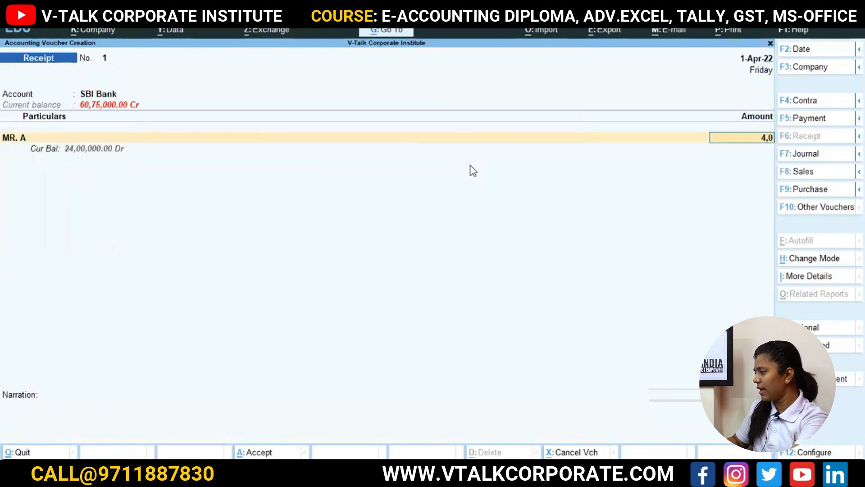
pyautogui.write('0,000')
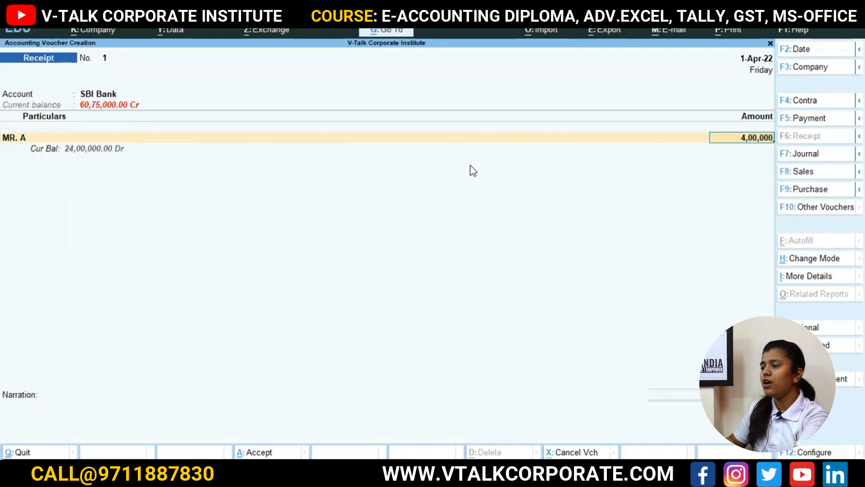
pyautogui.press('Return')
pyautogui.press('Return')
pyautogui.press('Return')
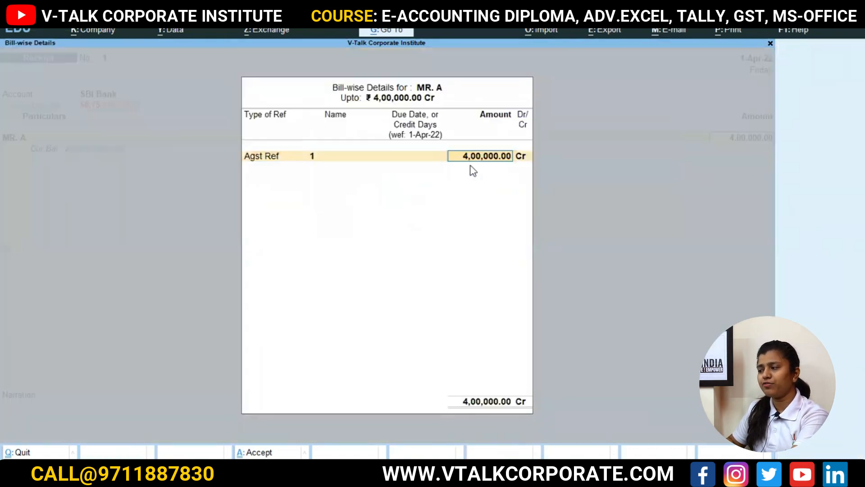
pyautogui.press('Return')
pyautogui.press('Return')
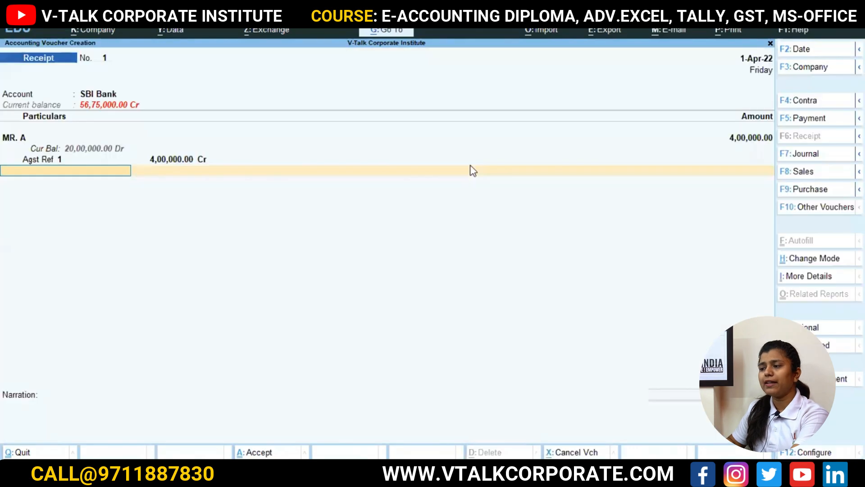
# Finish the particulars and accept the SBI Bank allocation with Cheque/DD as the transaction type
pyautogui.press('Return')
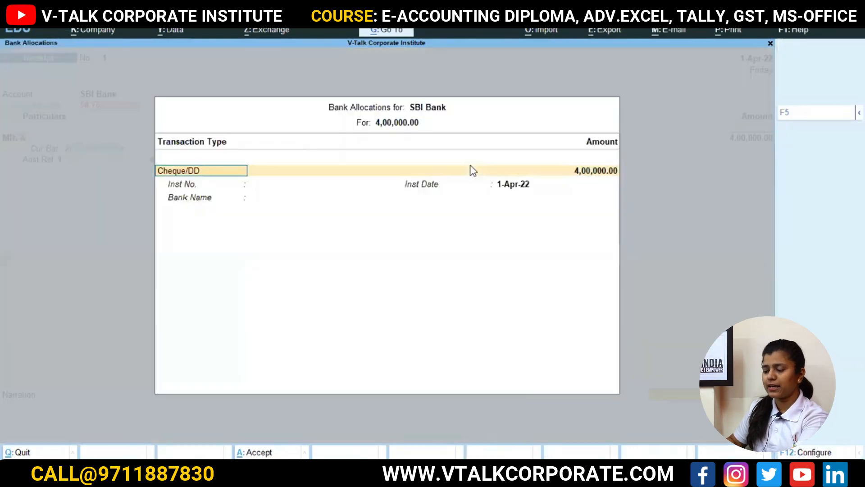
pyautogui.press('ctrl')
pyautogui.hotkey('ctrl', 'a')
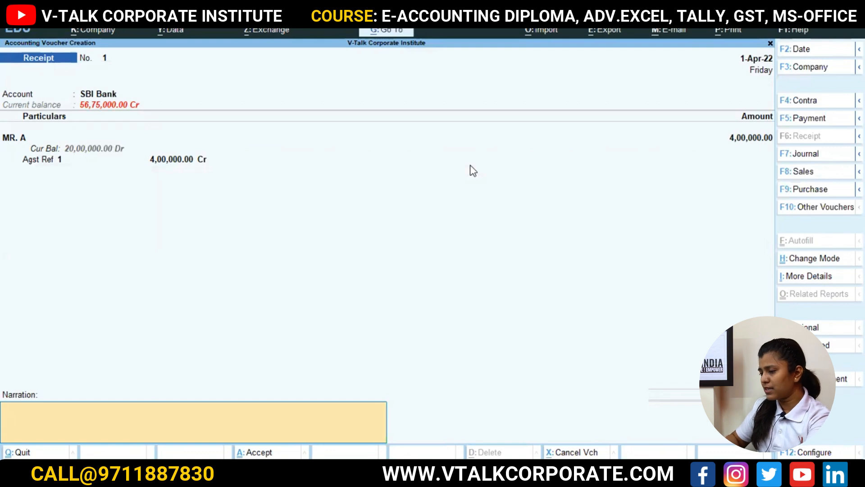
# Add the narration "Being Amount receive from MR. A" and save the receipt voucher
pyautogui.write('Being')
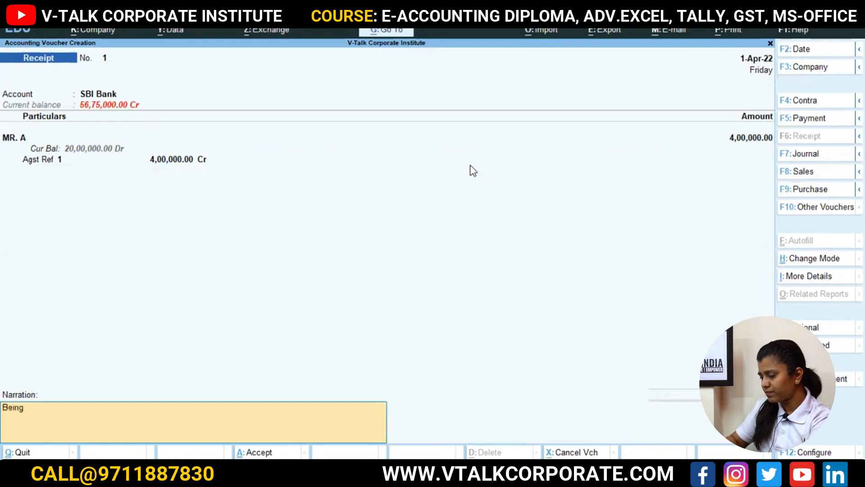
pyautogui.write(' Amount receive from MR')
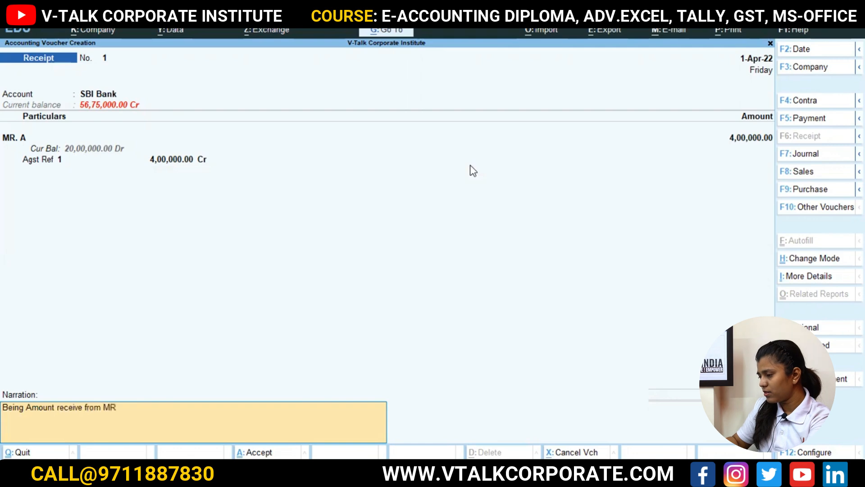
pyautogui.write('. A')
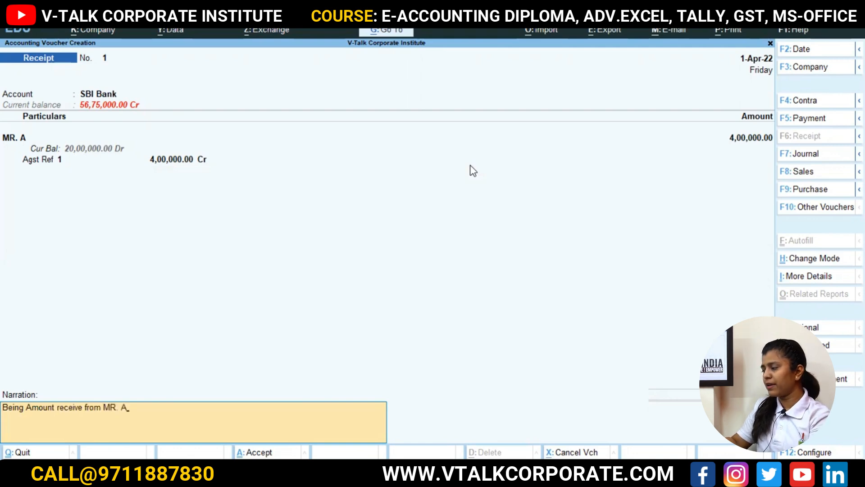
pyautogui.press('Return')
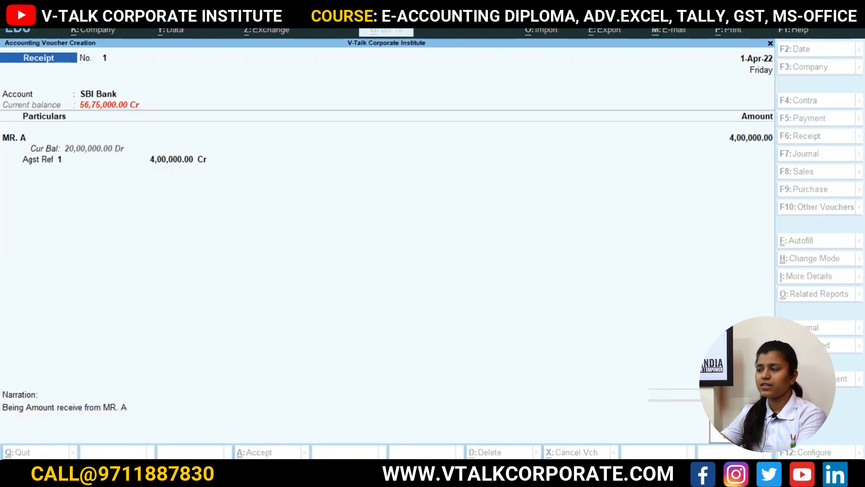
pyautogui.press('Return')
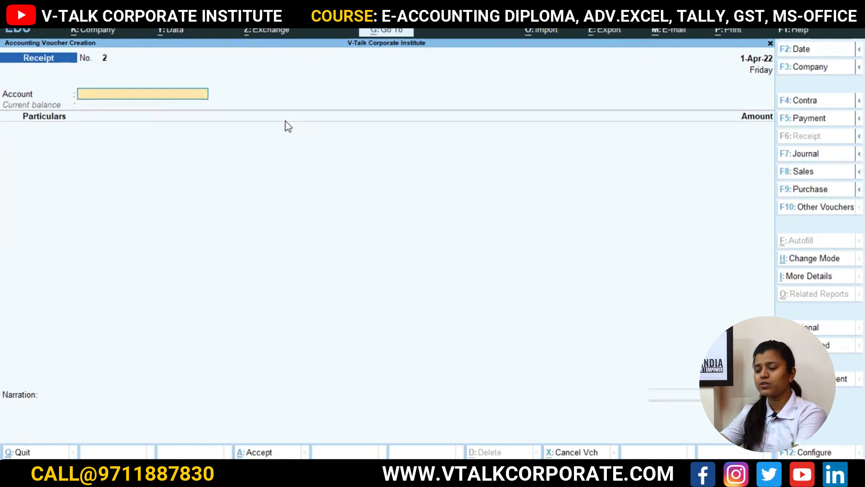
# Switch to the course notes document to read the Receipts Voucher instructions, and return to Tally Prime
pyautogui.press('alt')
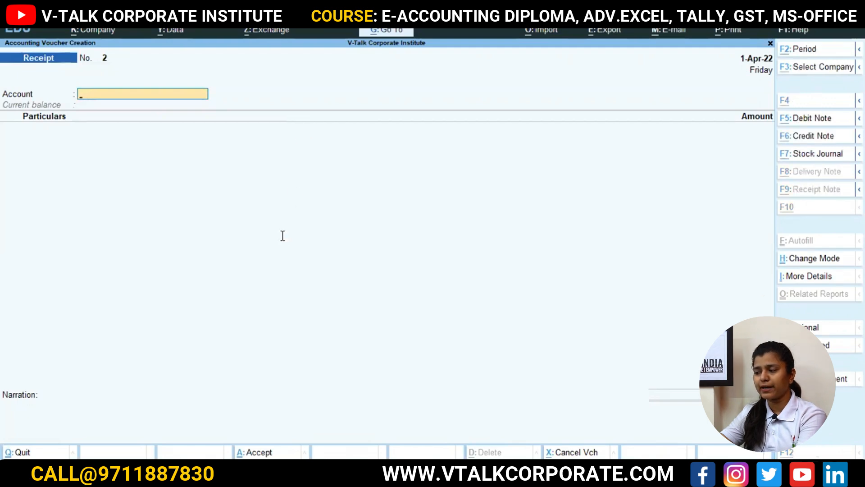
pyautogui.hotkey('alt', 'Tab')
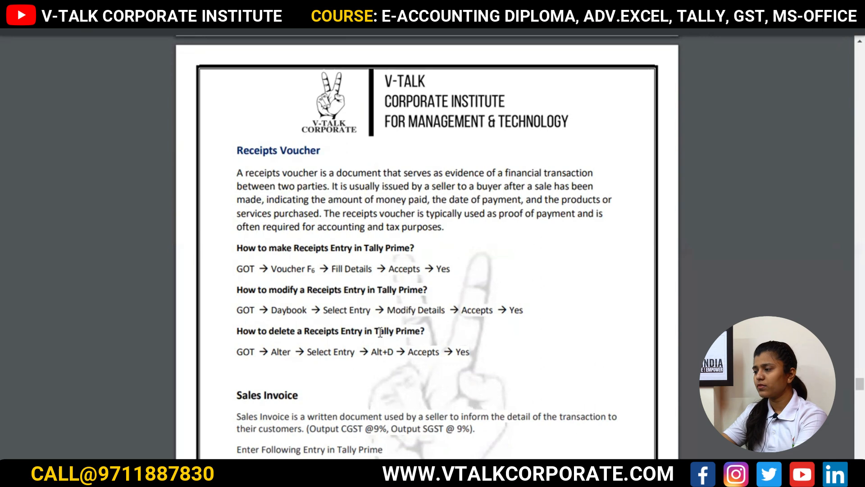
pyautogui.hotkey('alt', 'Tab')
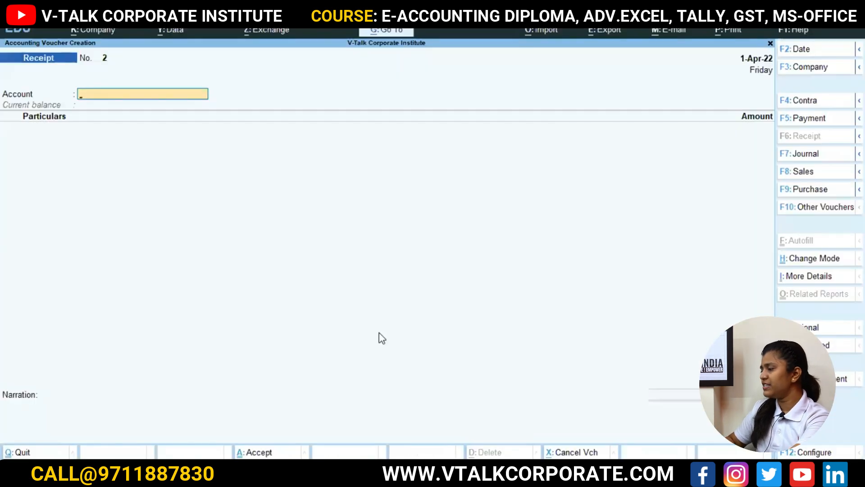
# Leave voucher creation and open MR. A's receipt voucher No. 1 from the Day Book
pyautogui.press('Escape')
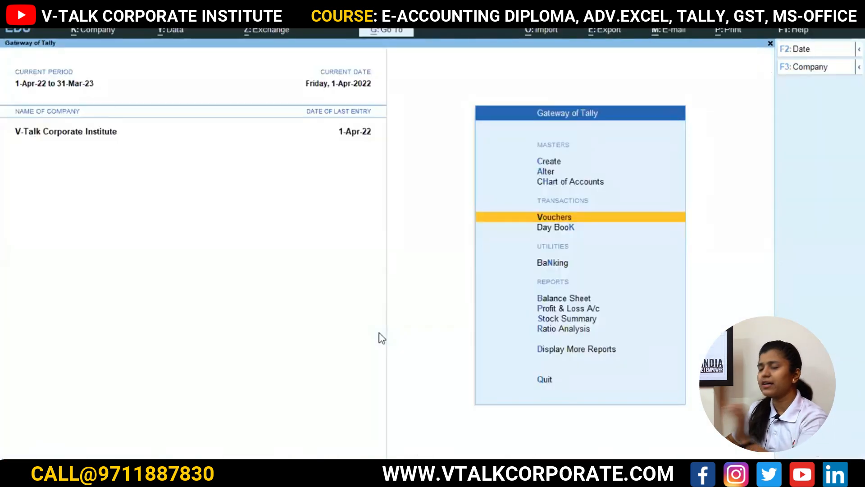
pyautogui.press('k')
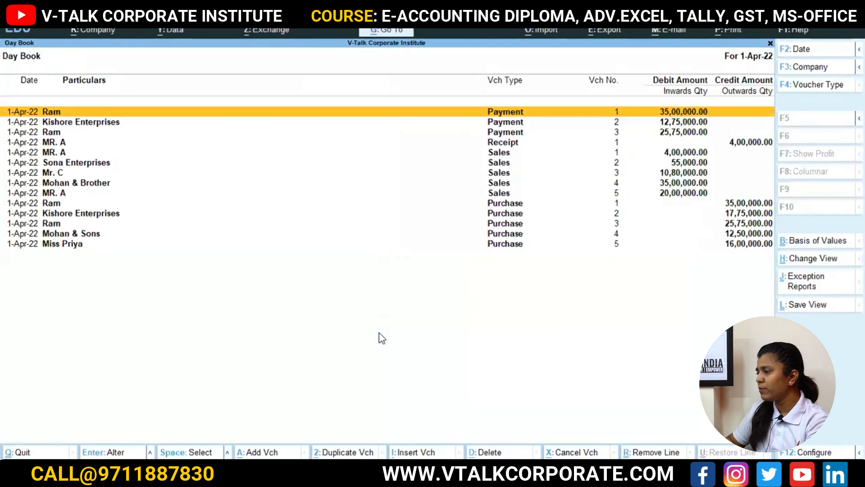
pyautogui.press('Down')
pyautogui.press('Down')
pyautogui.press('Down')
pyautogui.press('Down')
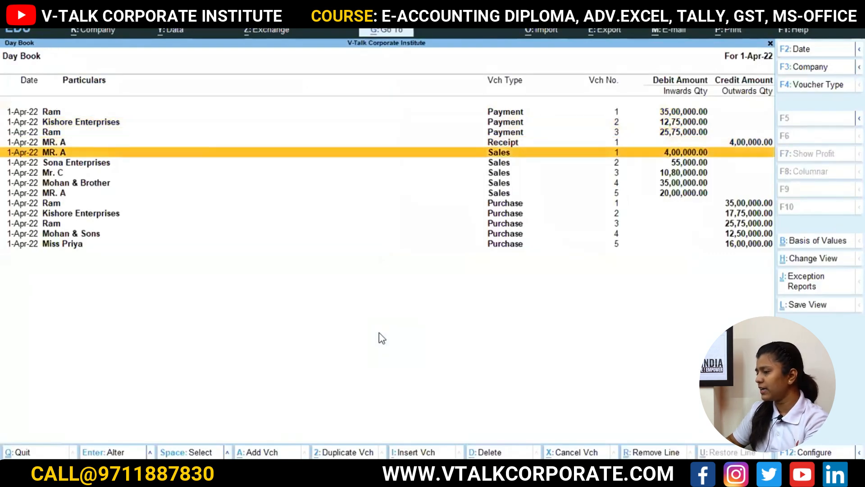
pyautogui.press('Up')
pyautogui.press('Return')
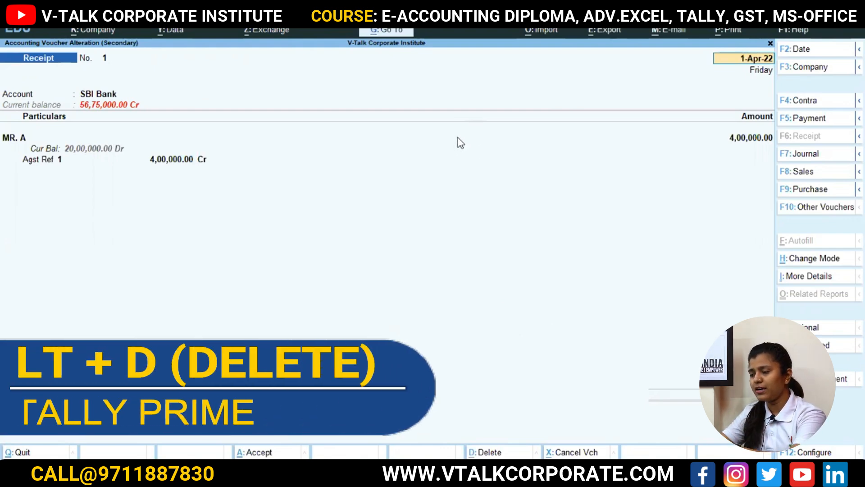
# Start deleting MR. A's receipt voucher, cancel the deletion, and return to the Day Book
pyautogui.hotkey('alt', 'd')
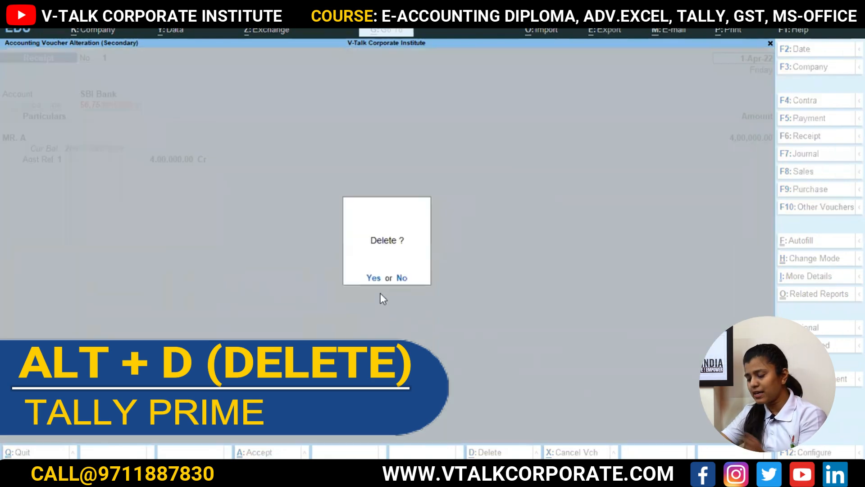
pyautogui.press('Escape')
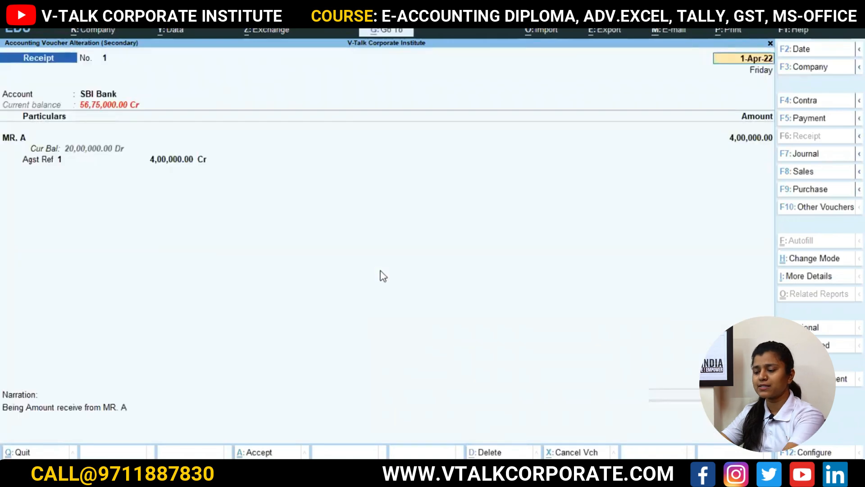
pyautogui.press('BackSpace')
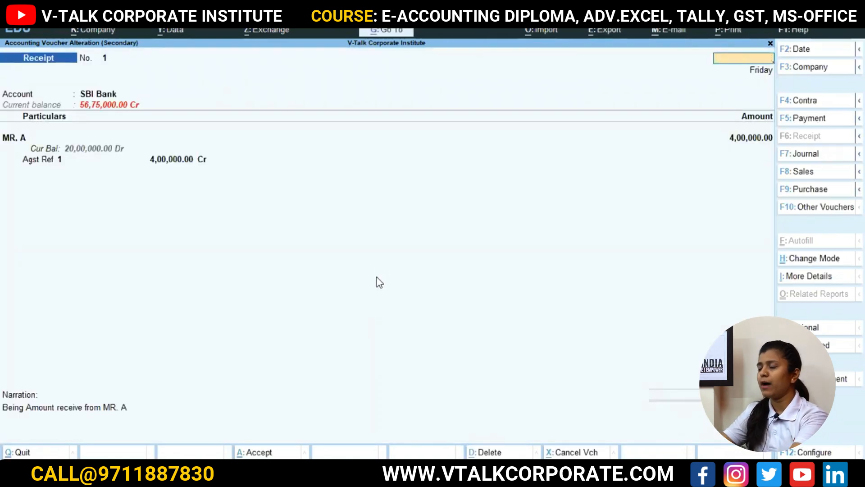
pyautogui.press('Escape')
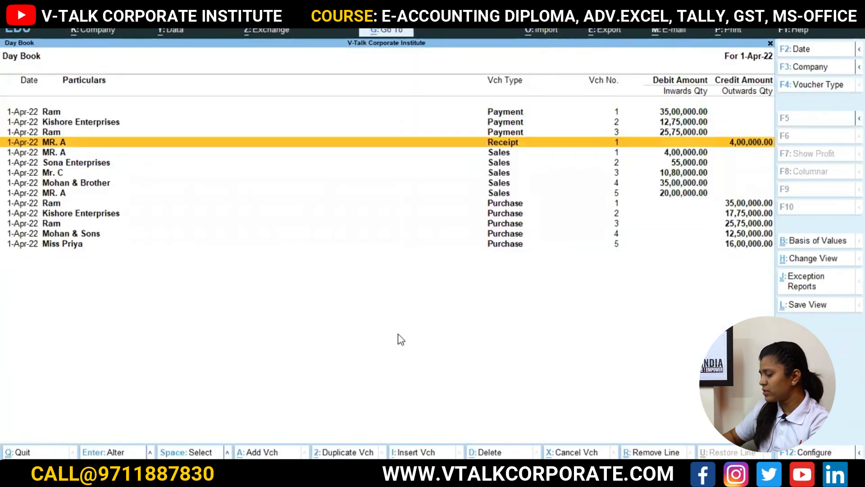
# Open the Sona Enterprises sales voucher No. 2 from the Day Book to examine its details
pyautogui.press('Down')
pyautogui.press('Down')
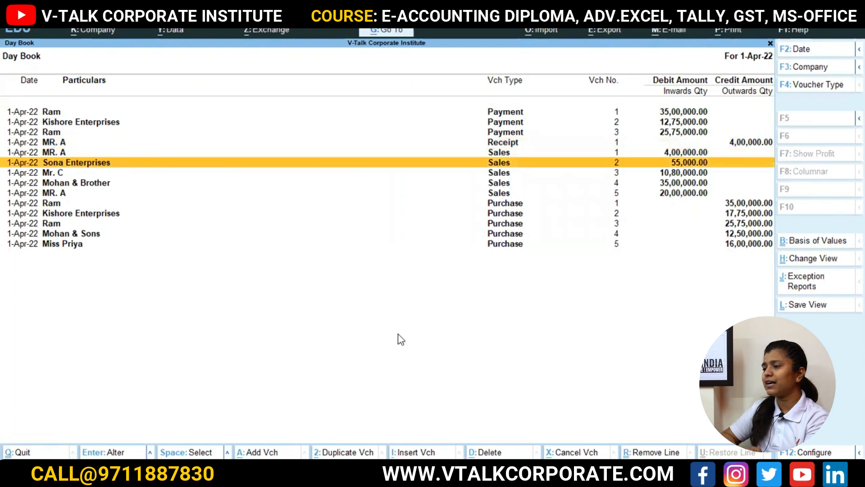
pyautogui.press('Return')
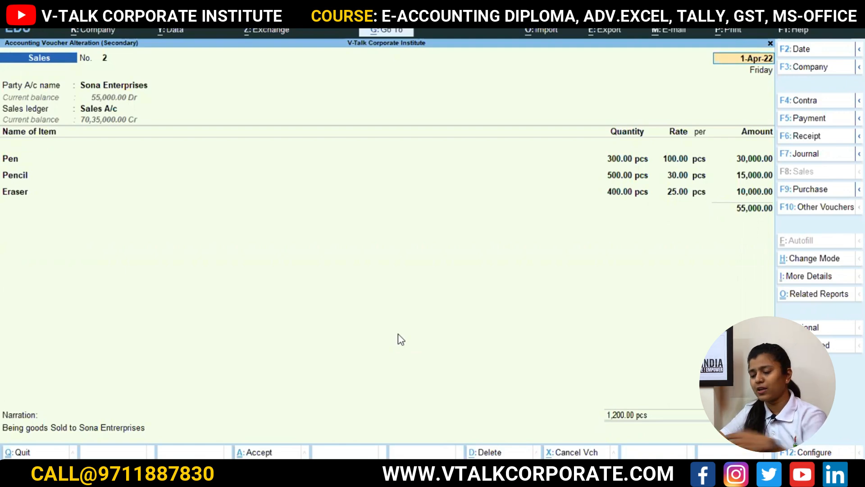
# Leave the Sona Enterprises sales voucher and start a new receipt voucher with Cash as the account
pyautogui.press('BackSpace')
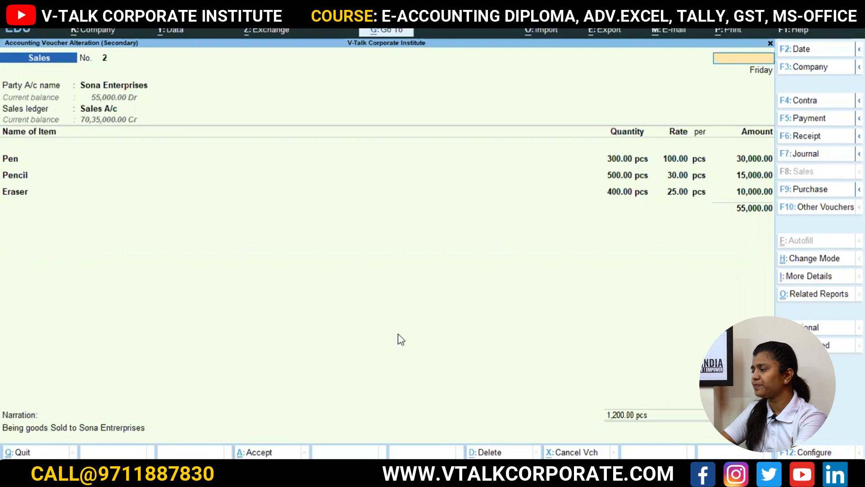
pyautogui.press('Escape')
pyautogui.press('Escape')
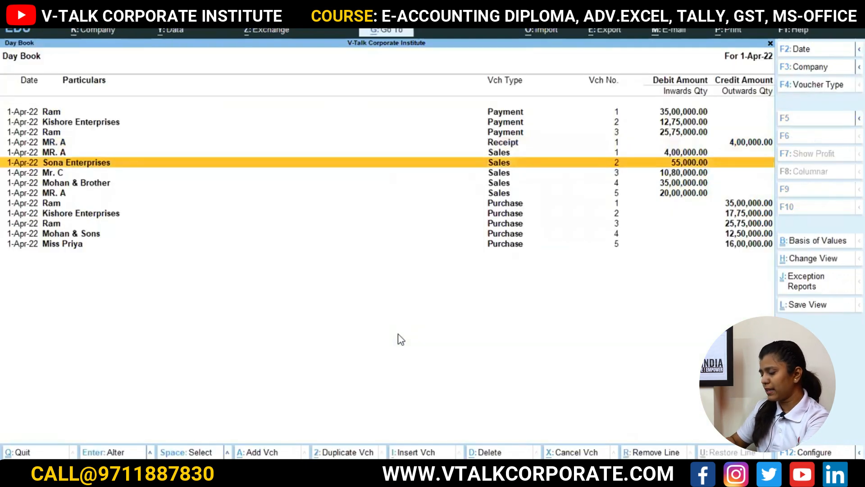
pyautogui.press('v')
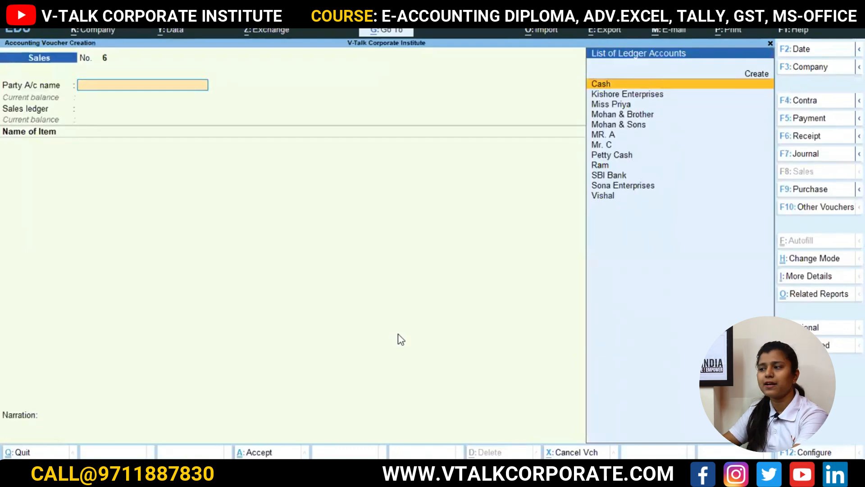
pyautogui.press('F6')
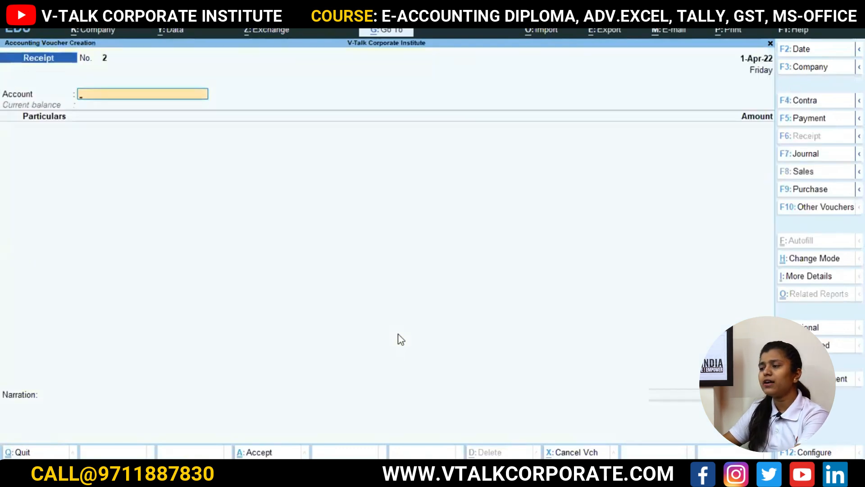
pyautogui.write('Ca')
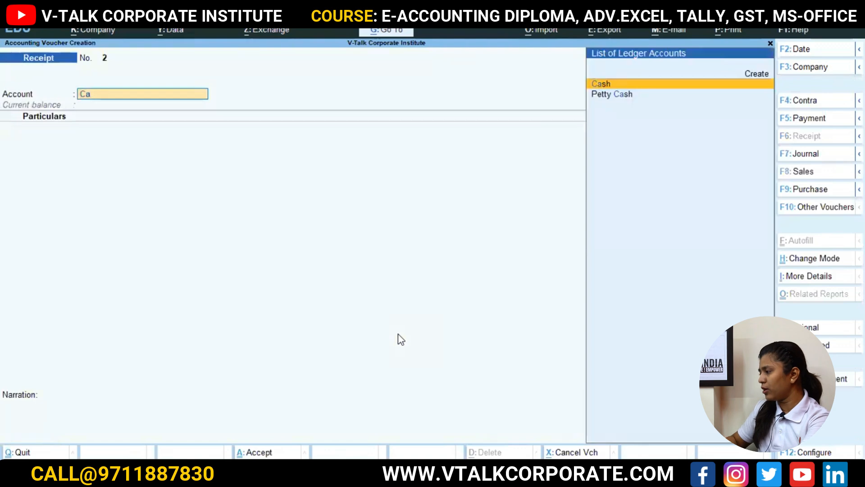
pyautogui.press('Return')
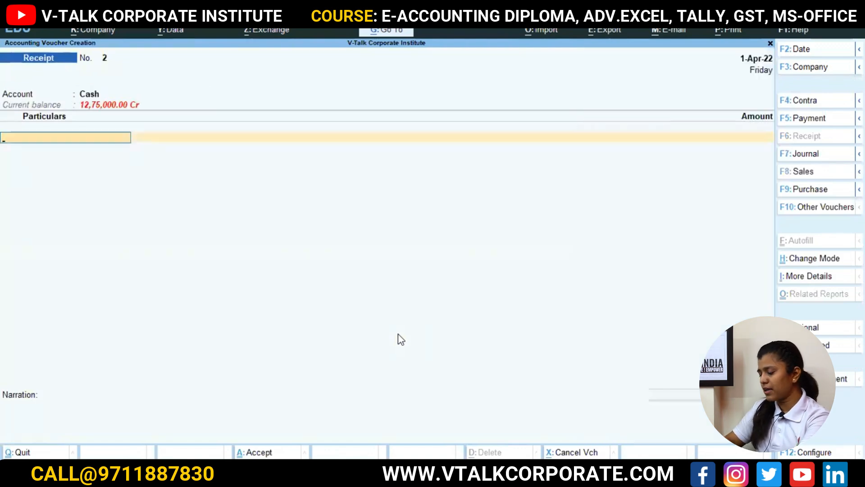
# Enter Sona Enterprises as the receipt's particulars with an amount of 45,000
pyautogui.write('S')
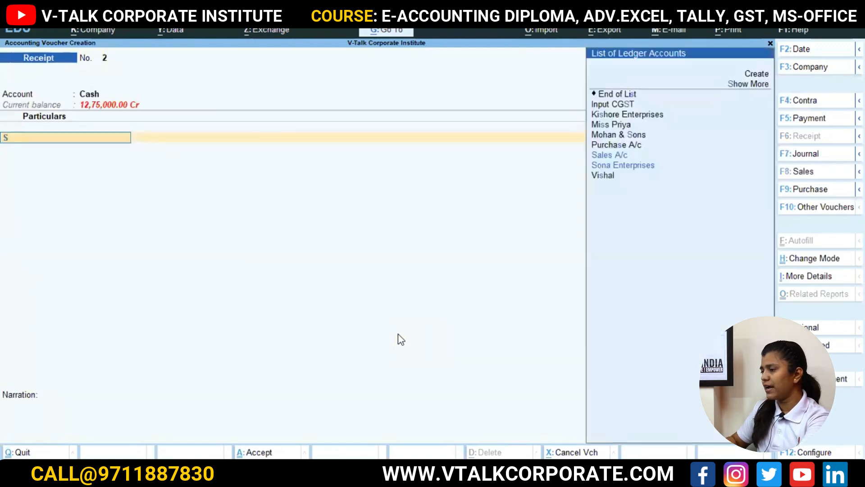
pyautogui.write('o')
pyautogui.press('Return')
pyautogui.write('45000')
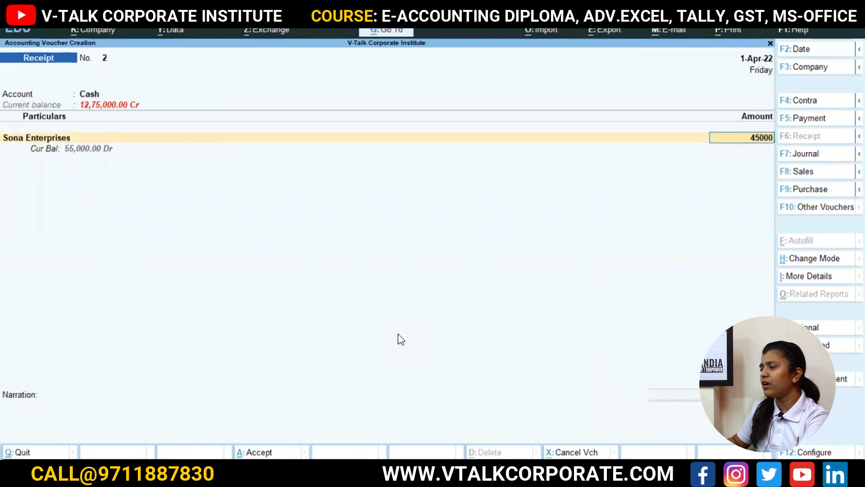
# Allocate the 45,000 against Sona Enterprises' pending bill 2 and save the receipt voucher without a narration
pyautogui.press('Return')
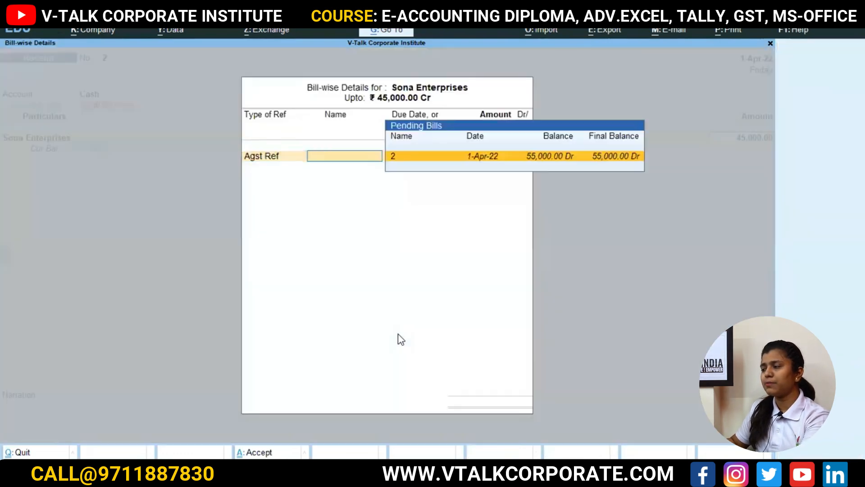
pyautogui.press('Return')
pyautogui.press('Return')
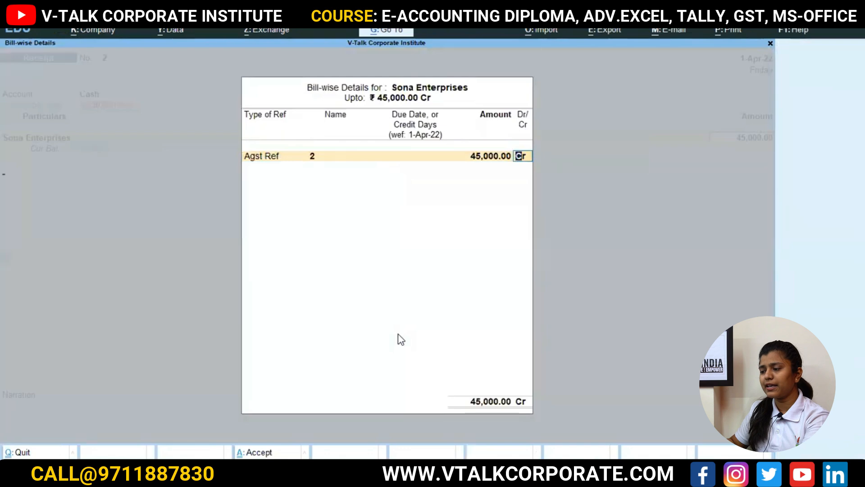
pyautogui.press('Return')
pyautogui.press('Return')
pyautogui.press('Return')
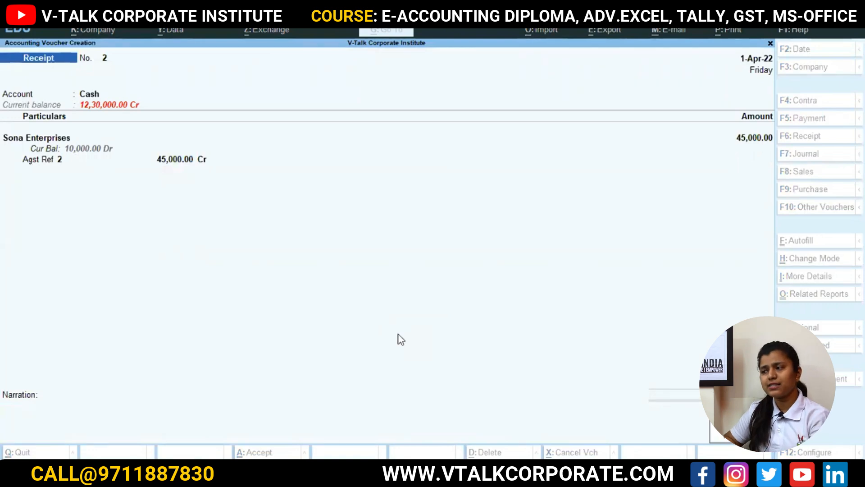
pyautogui.press('Return')
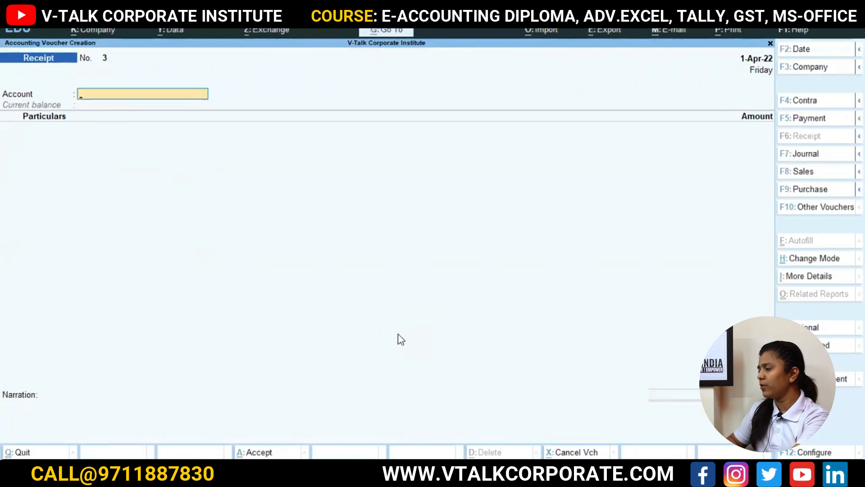
# Leave voucher creation and open Mr. C's sales voucher No. 3 from the Day Book to examine its details
pyautogui.press('Escape')
pyautogui.press('Down')
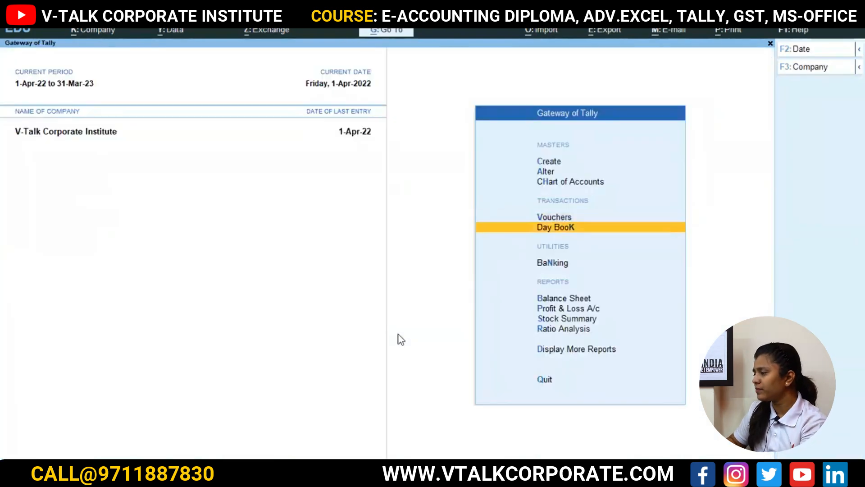
pyautogui.press('Return')
pyautogui.press('Down')
pyautogui.press('Down')
pyautogui.press('Down')
pyautogui.press('Down')
pyautogui.press('Down')
pyautogui.press('Down')
pyautogui.press('Down')
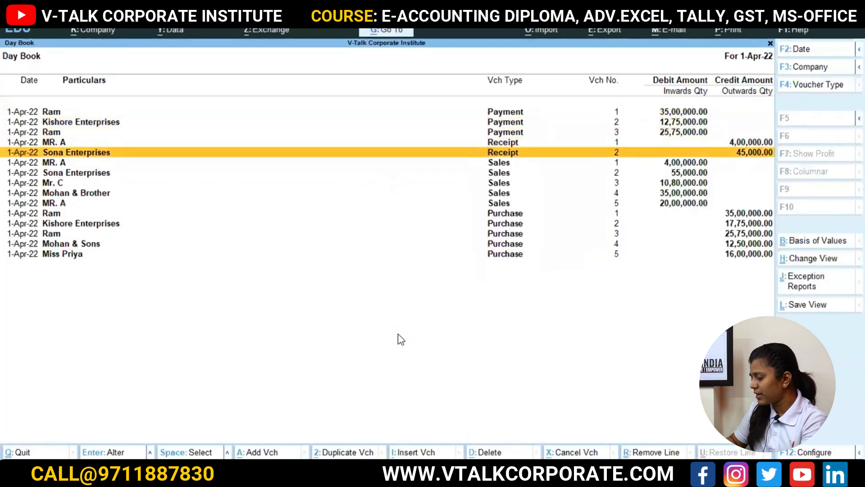
pyautogui.press('Return')
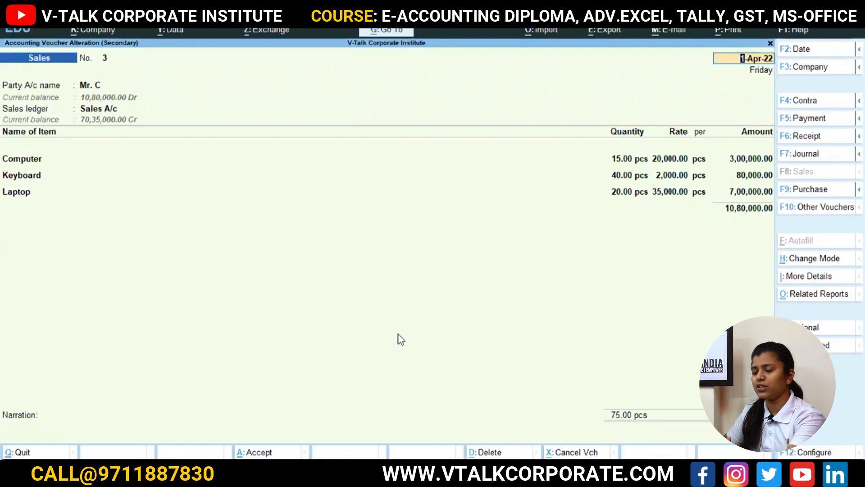
# Close Mr. C's sales voucher, return to the Gateway of Tally without quitting, and start a new receipt voucher
pyautogui.press('BackSpace')
pyautogui.press('Escape')
pyautogui.press('Return')
pyautogui.press('Escape')
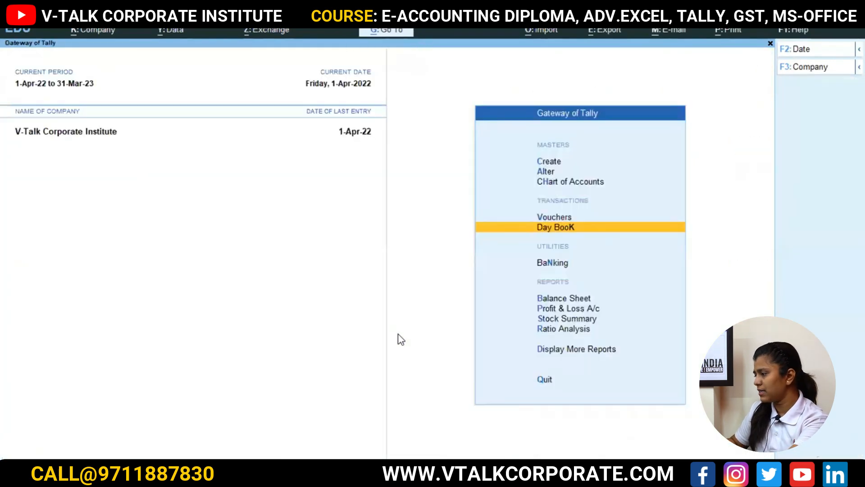
pyautogui.press('Escape')
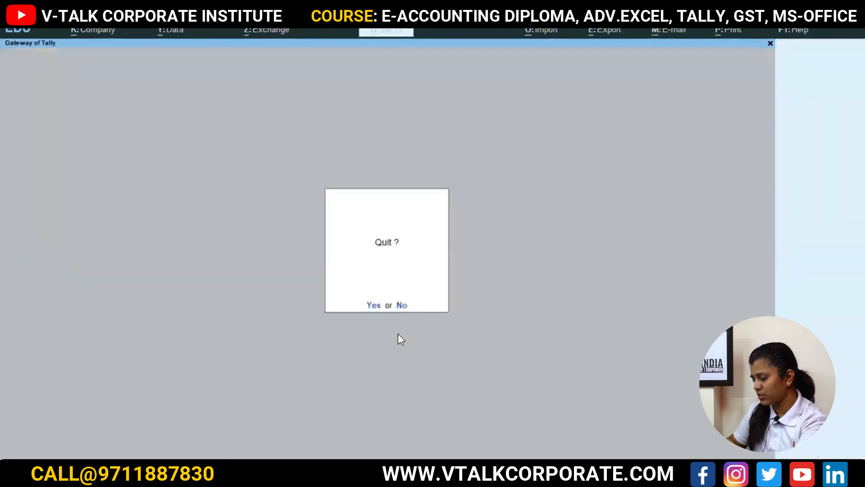
pyautogui.press('n')
pyautogui.press('v')
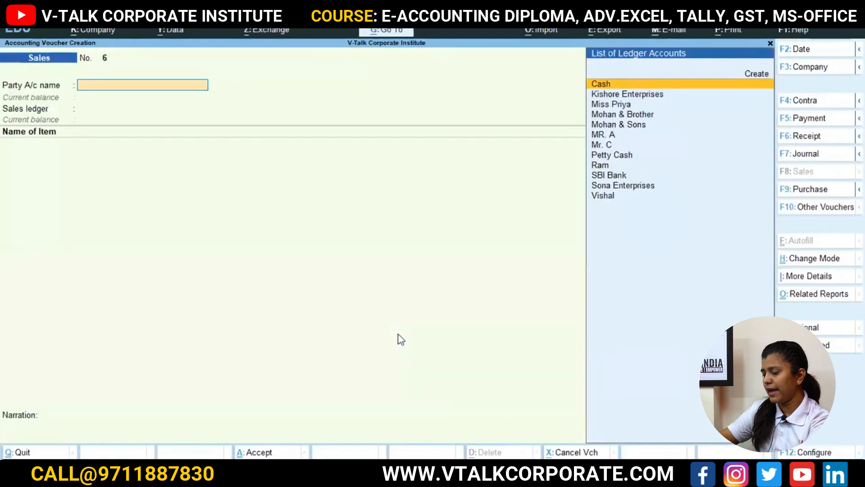
pyautogui.press('F6')
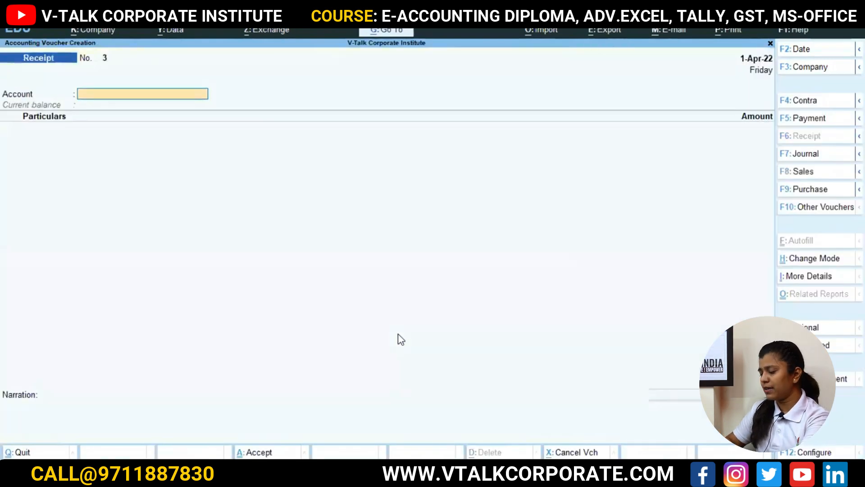
# Clear the wrong account entry and select Cash as the account of the receipt voucher
pyautogui.write('R')
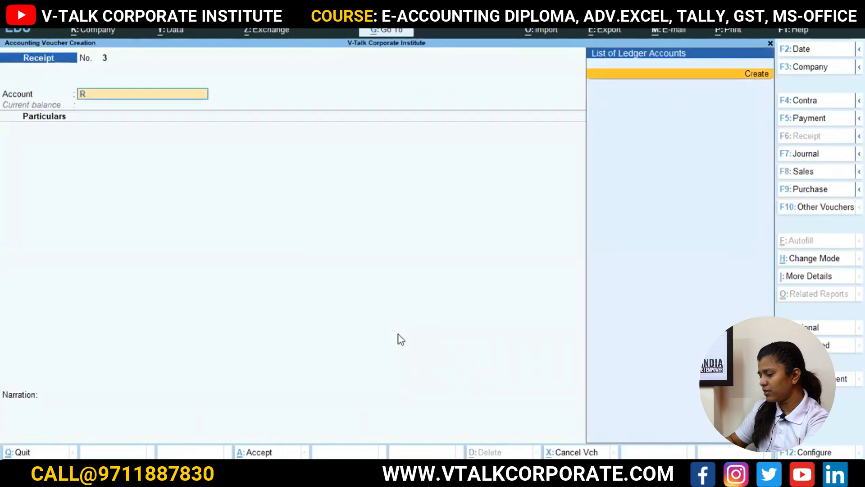
pyautogui.press('BackSpace')
pyautogui.write('R')
pyautogui.press('BackSpace')
pyautogui.press('space')
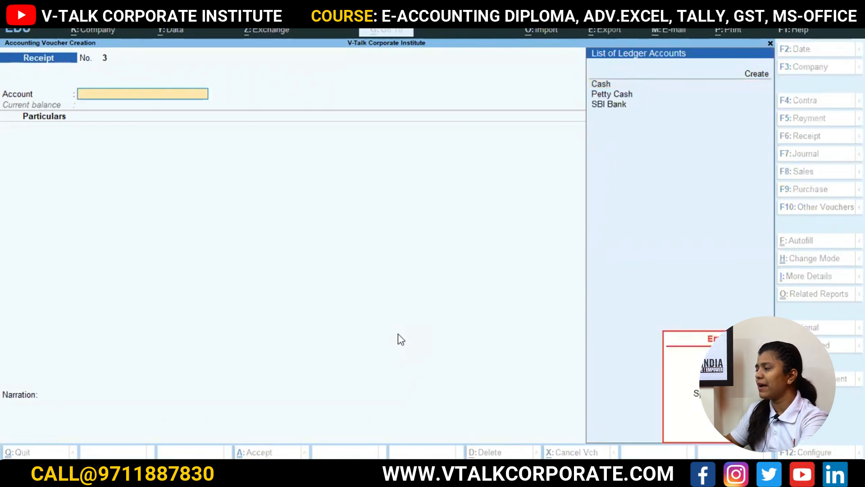
pyautogui.press('Return')
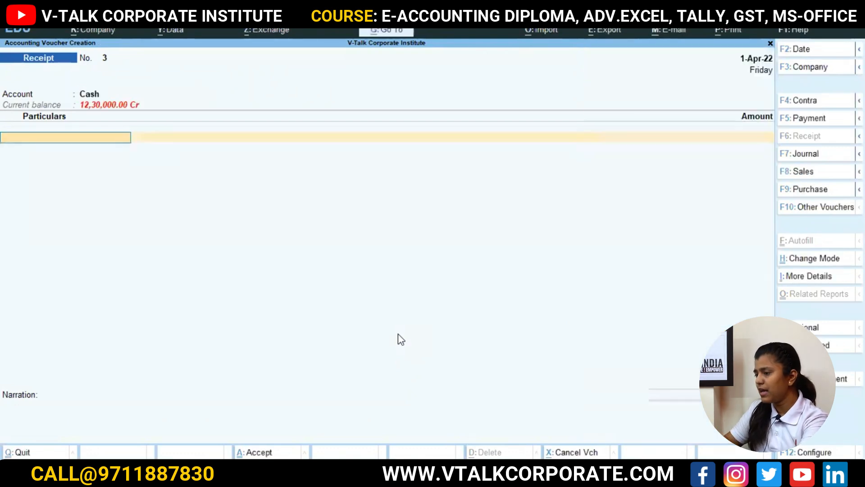
# Enter Mr. C as the receipt's particulars with an amount of 10,80,000
pyautogui.write('Mr')
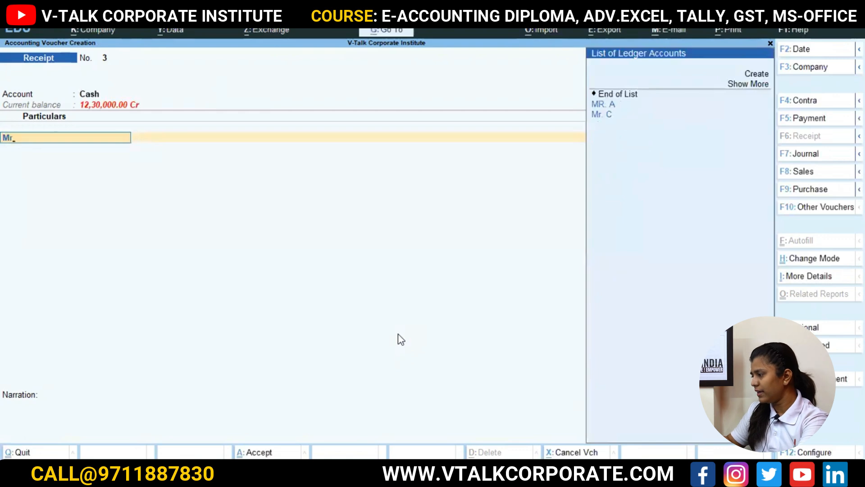
pyautogui.press('Return')
pyautogui.write('10,80,')
pyautogui.write('0000')
# Allocate the 10,80,000 credit against Mr. C's pending bill 3 in the bill-wise details
pyautogui.press('Return')
pyautogui.press('Return')
pyautogui.press('Return')
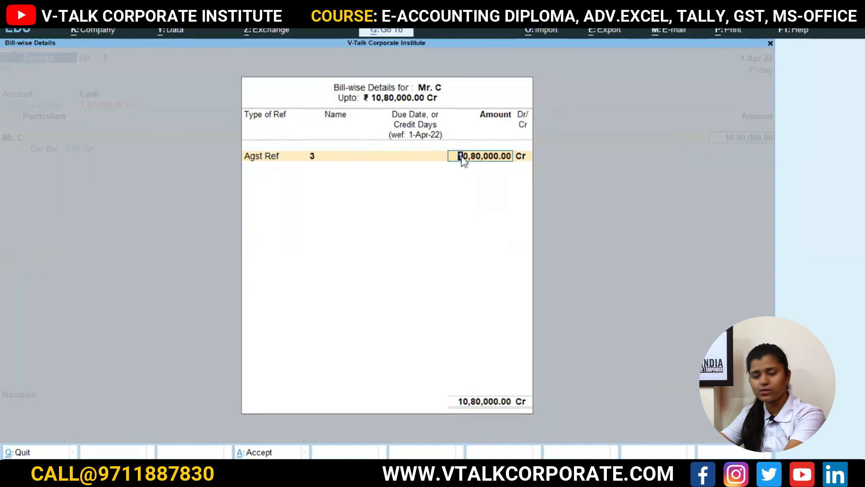
pyautogui.press('Return')
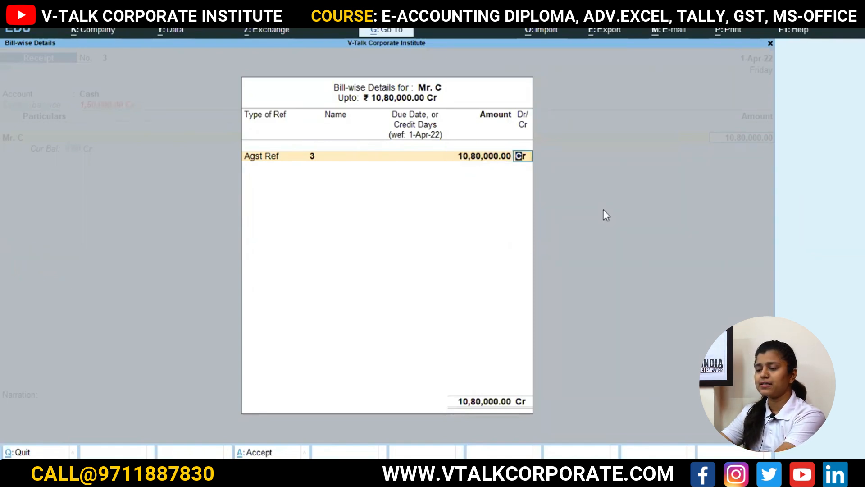